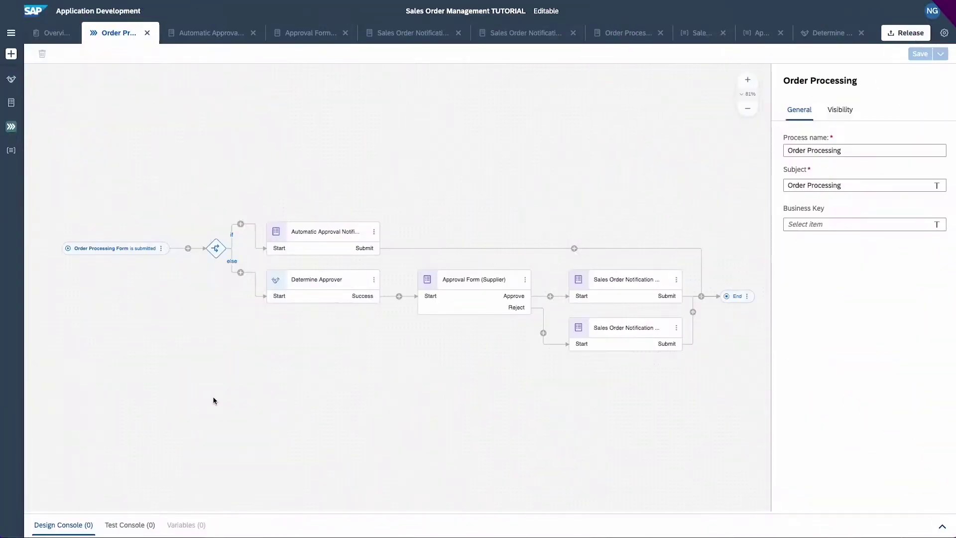
Release Sales Order Management TUTORIAL as 1.0.0 with comment 'First basic version of the process'
click(84, 524)
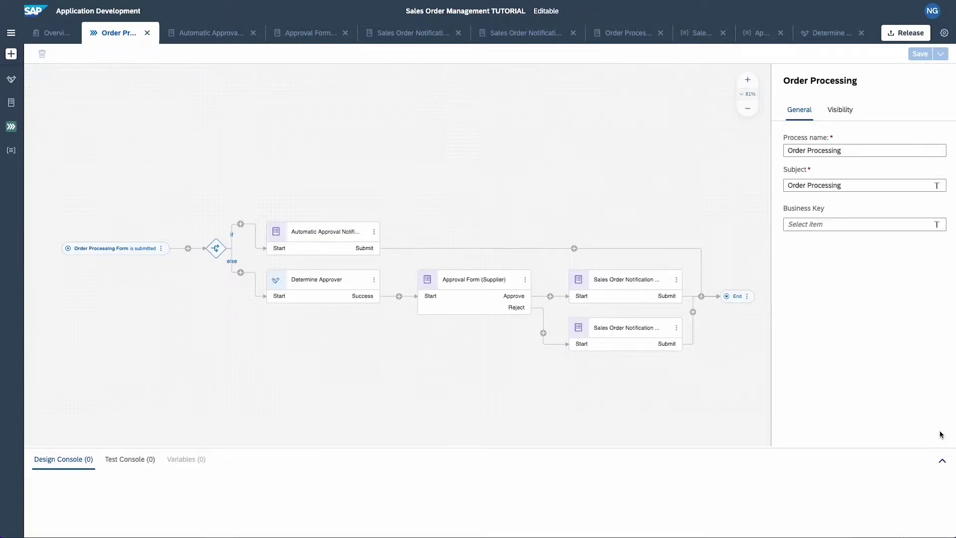
click(941, 431)
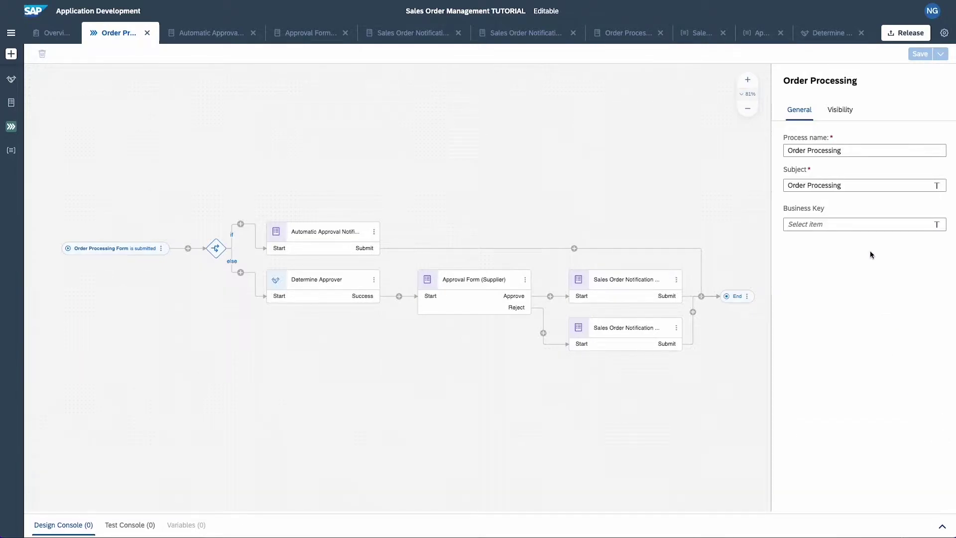
click(895, 36)
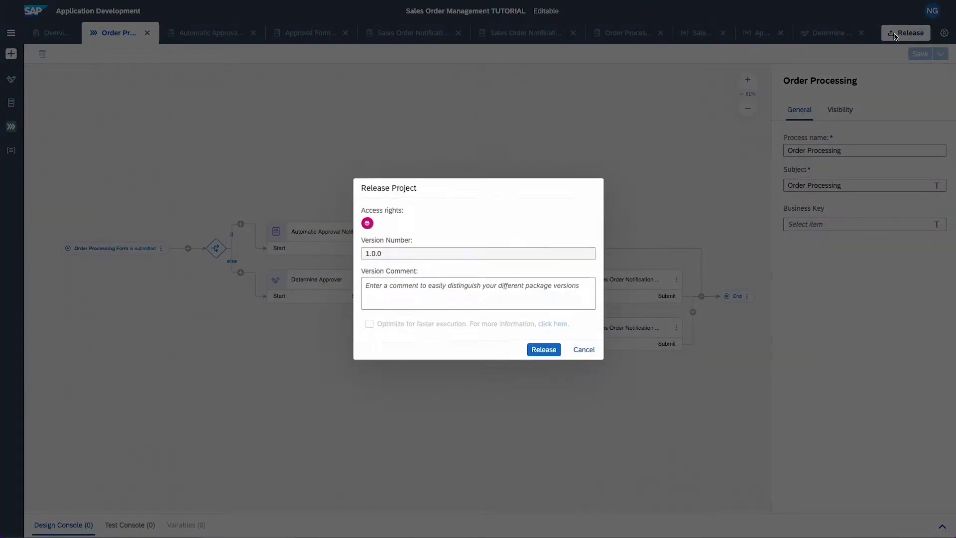
click(460, 269)
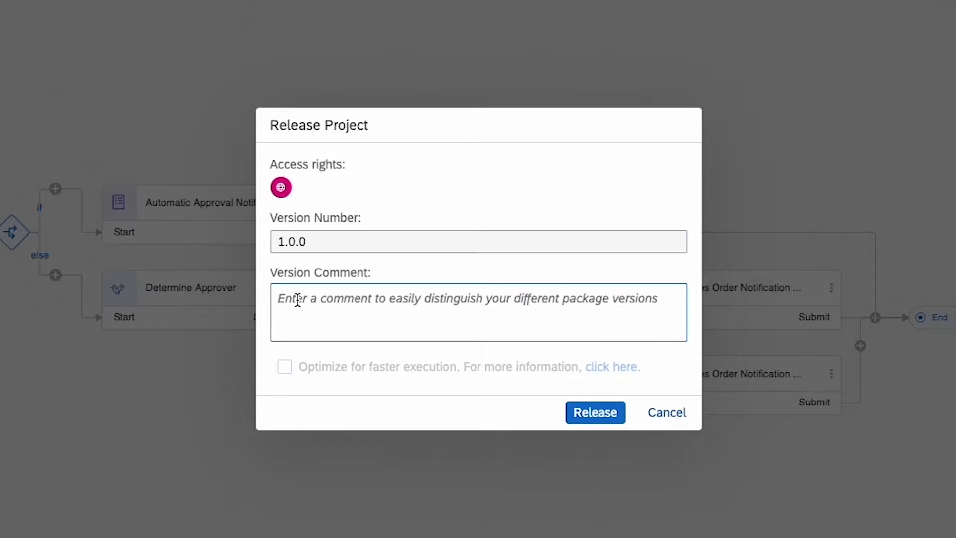
text(First basic version of the process)
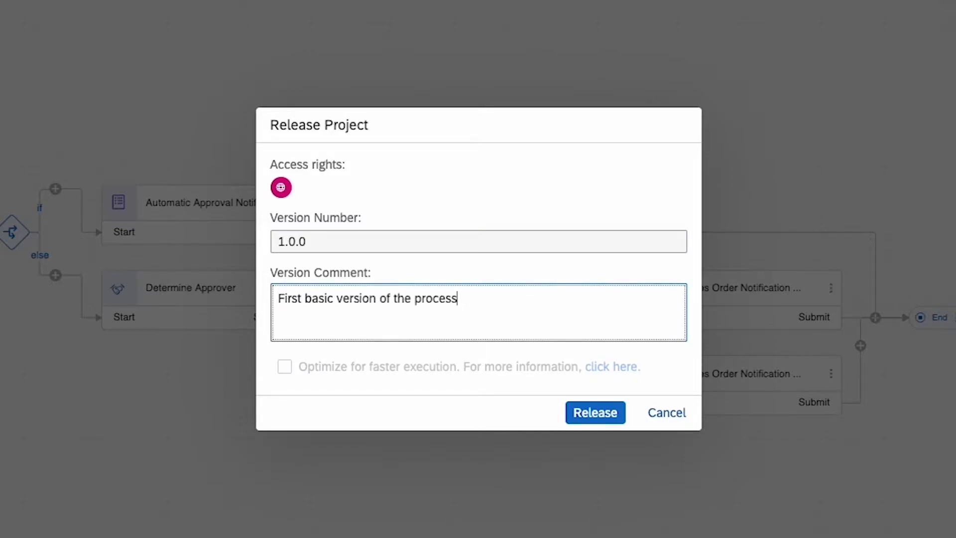
click(585, 412)
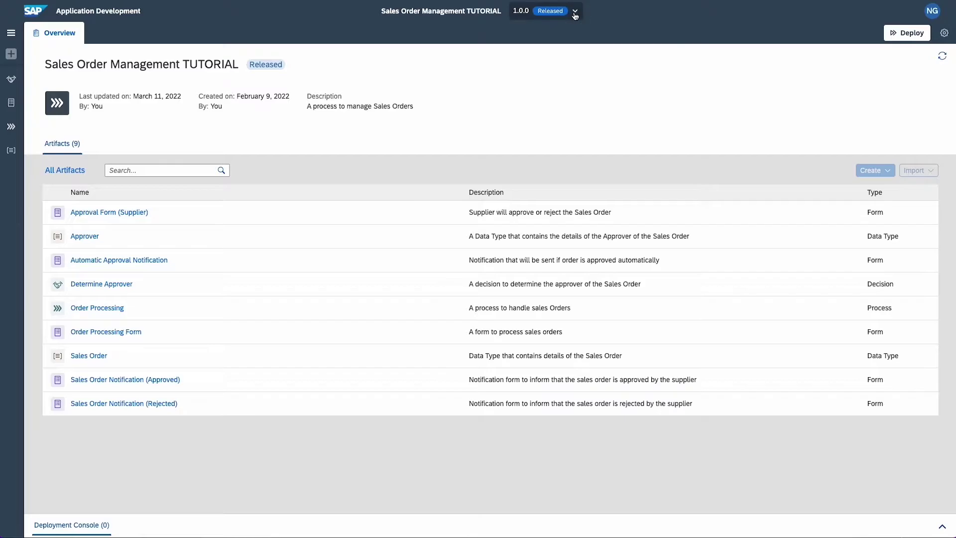
Switch to the Editable version, then open a new release, try its version options, and cancel it
click(575, 15)
click(557, 40)
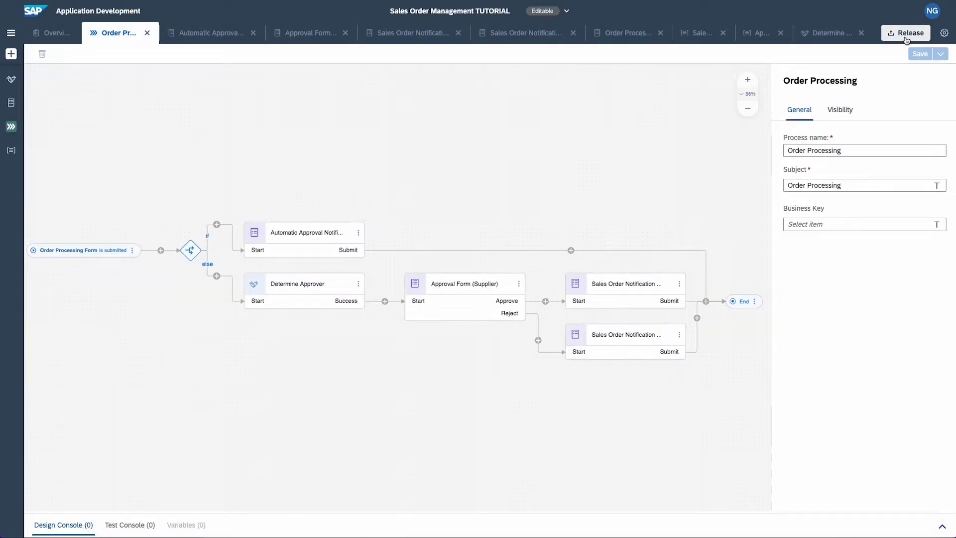
click(905, 33)
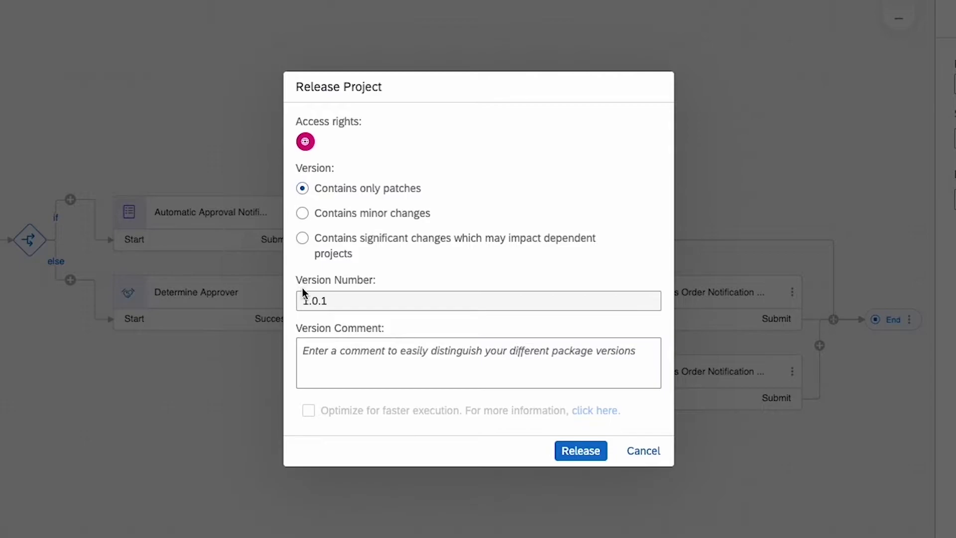
click(302, 213)
click(302, 238)
click(302, 189)
click(305, 361)
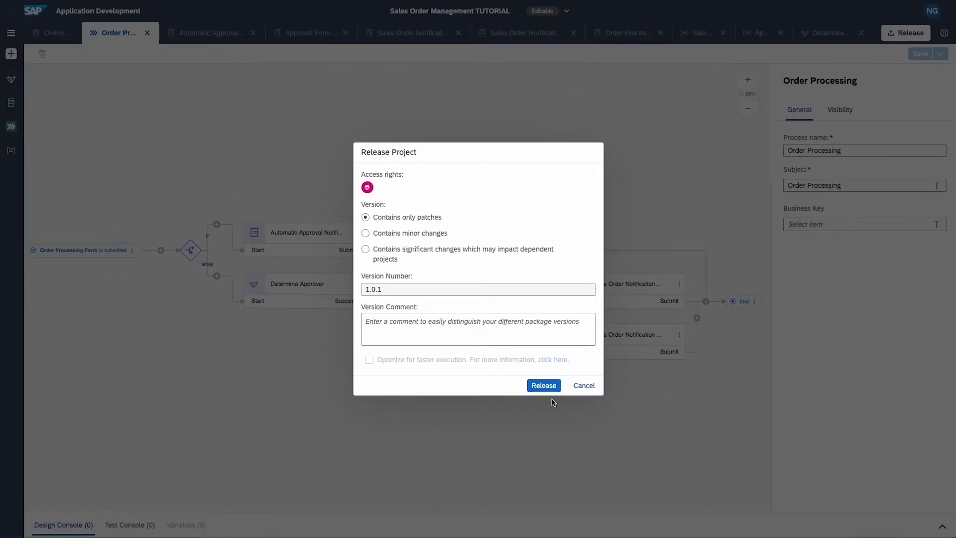
click(585, 387)
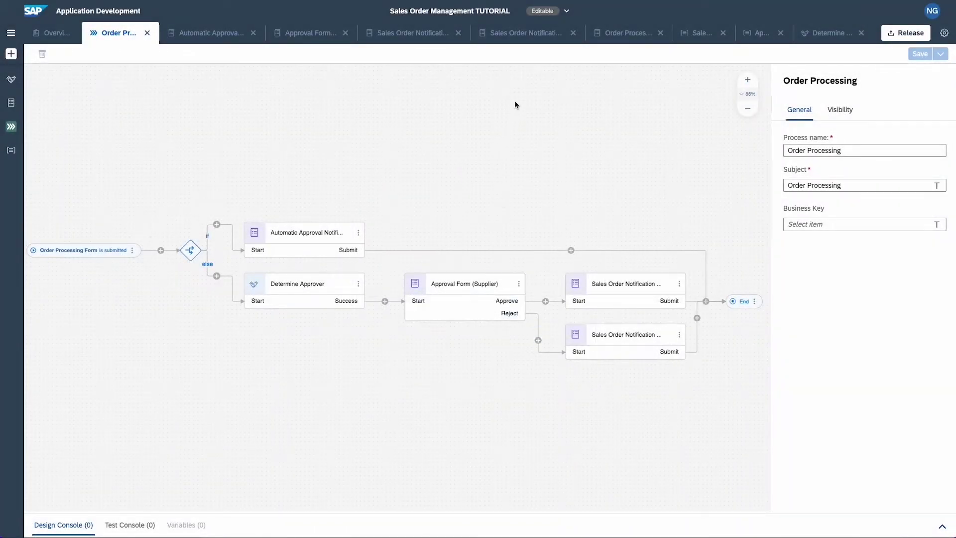
Select version 1.0.0 Released and deploy it
click(535, 14)
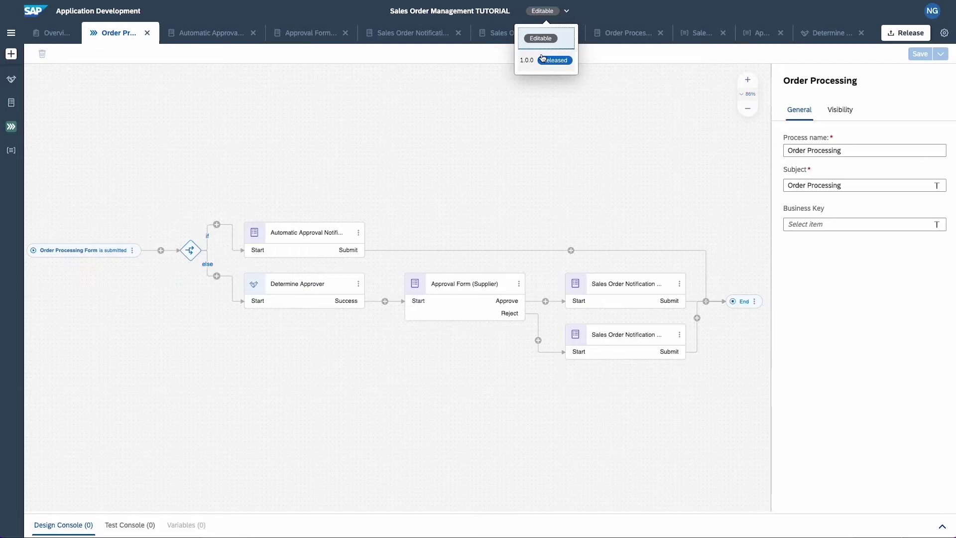
click(542, 60)
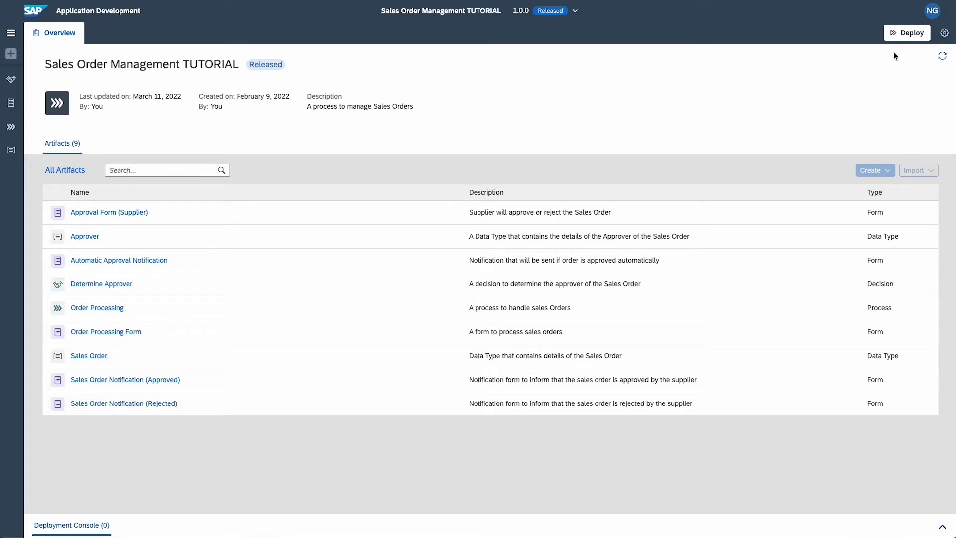
click(900, 34)
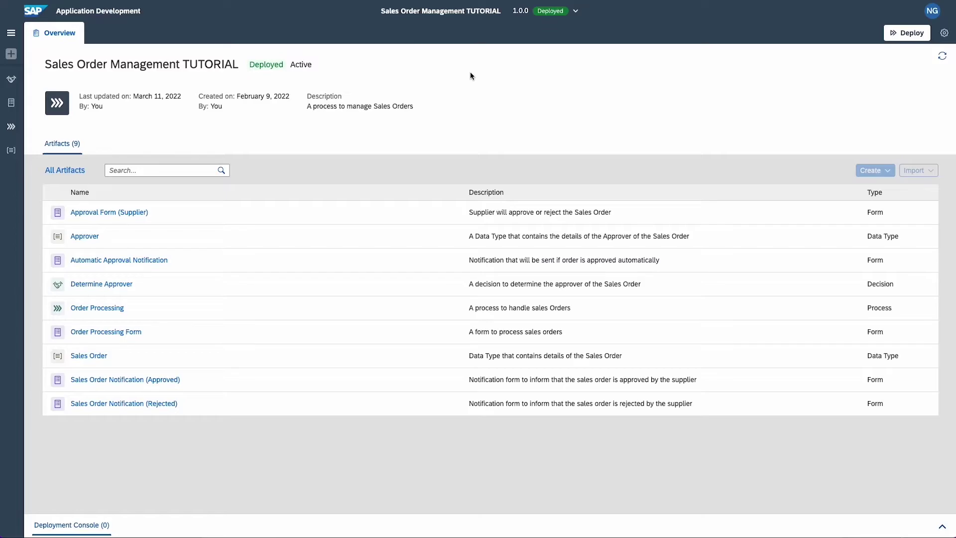
Copy the Form Link from the Order Processing process's Order Processing Form start trigger
click(145, 313)
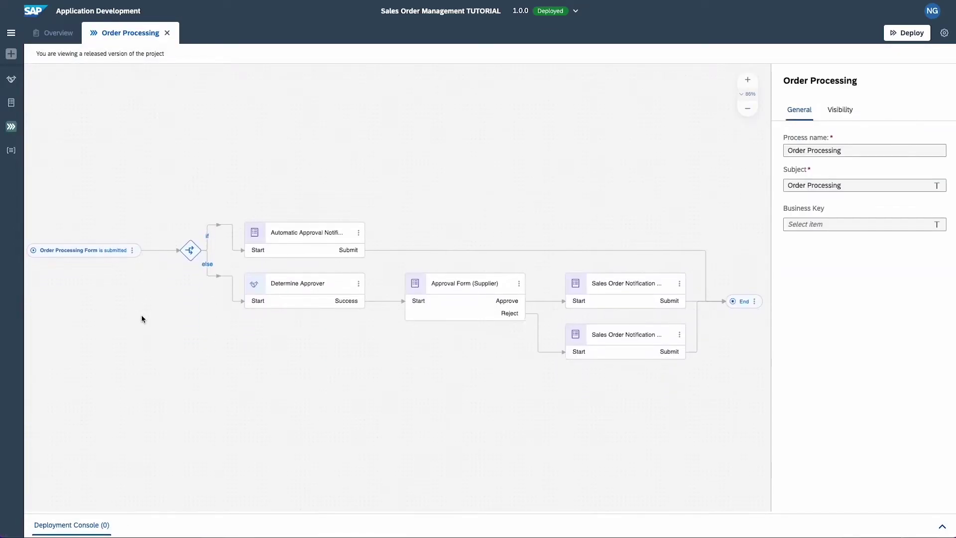
click(113, 252)
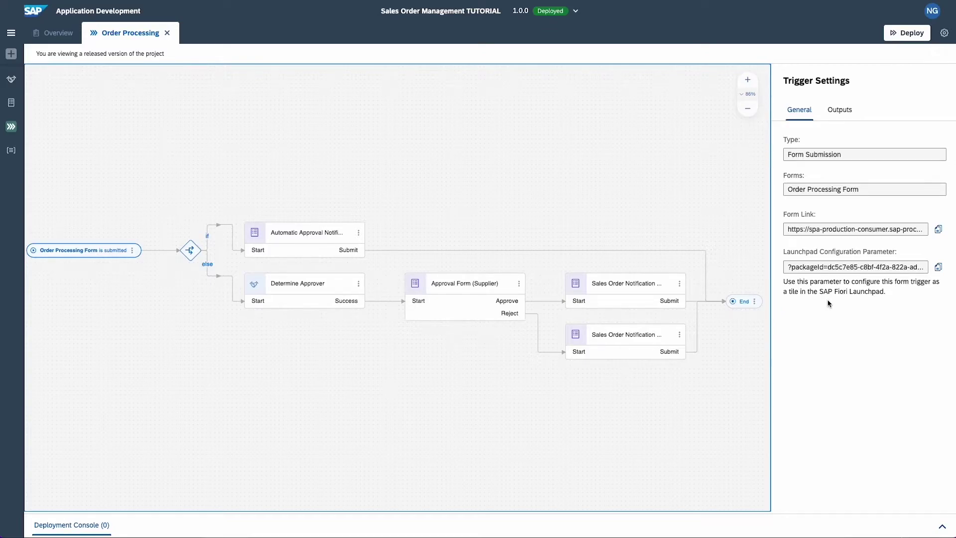
click(938, 230)
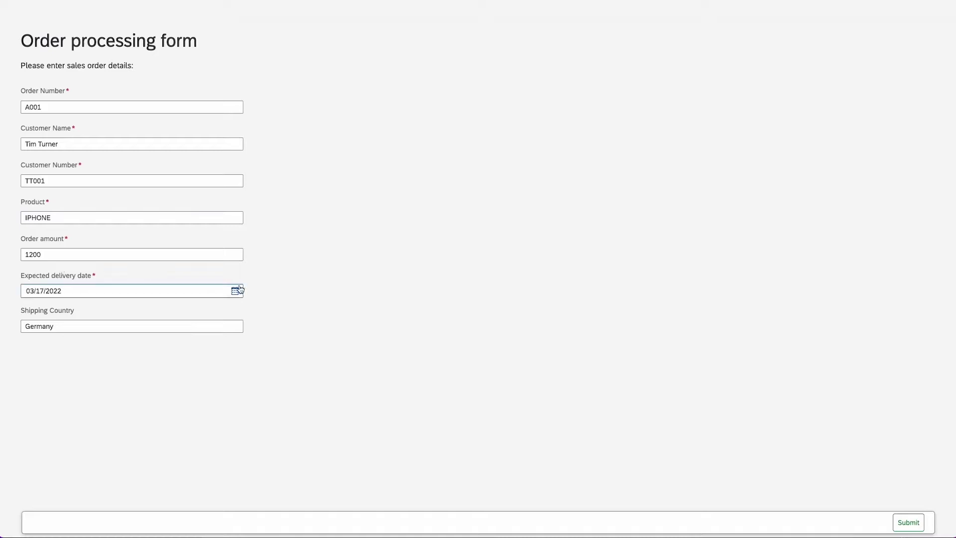
Submit the order form for IPHONE, amount 1200, delivery 03/17/2022, shipping to Germany
click(914, 521)
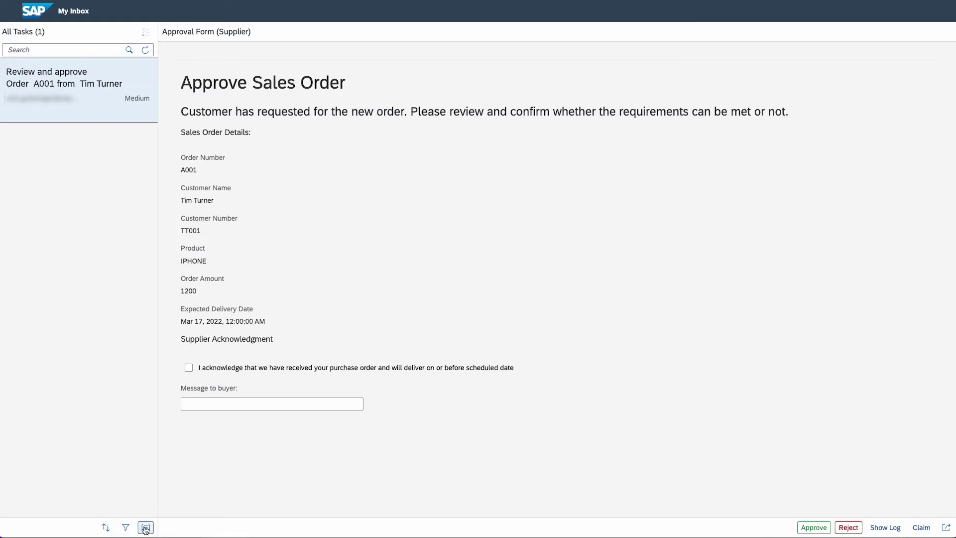
Show the task's workflow log, tick the acknowledgment, and enter the buyer message 'Everything is ok.'
click(880, 527)
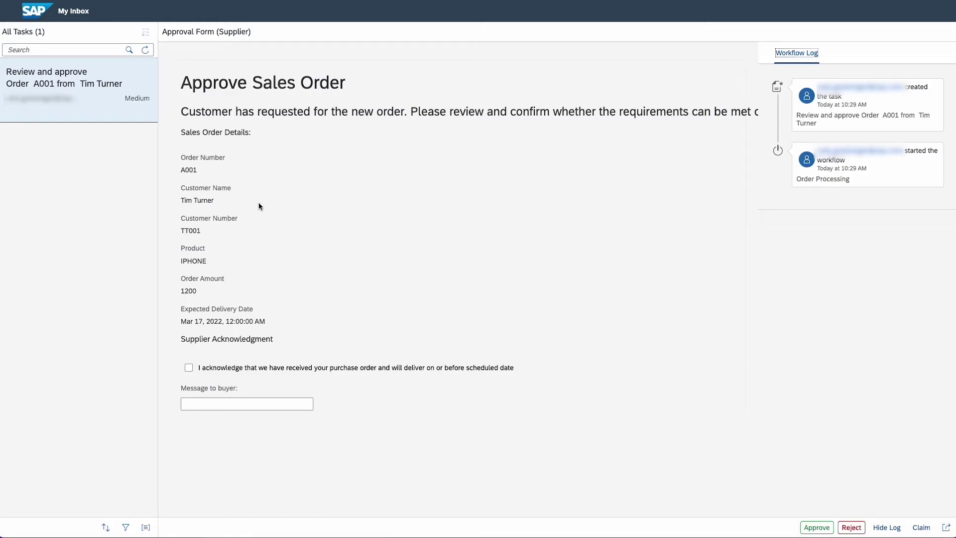
click(189, 367)
click(187, 403)
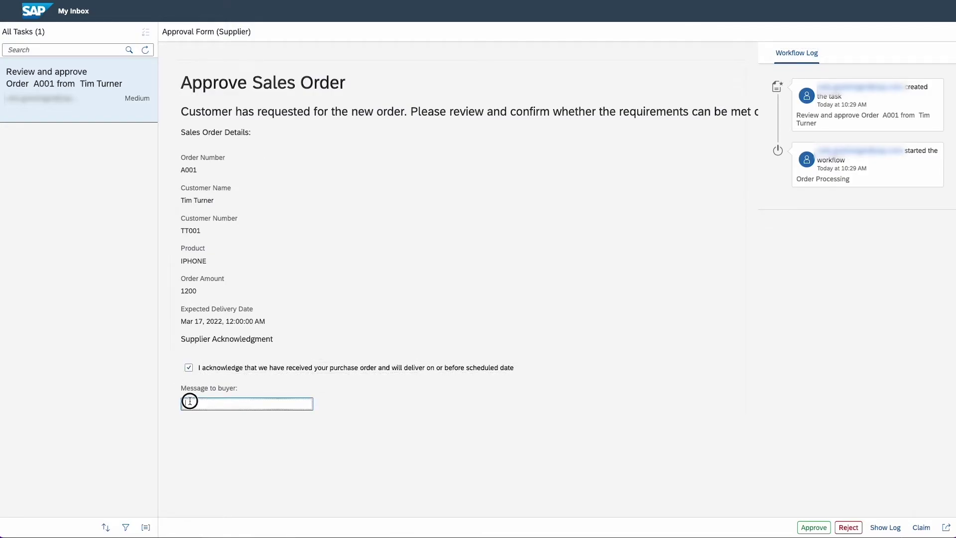
text(Everything is ok.)
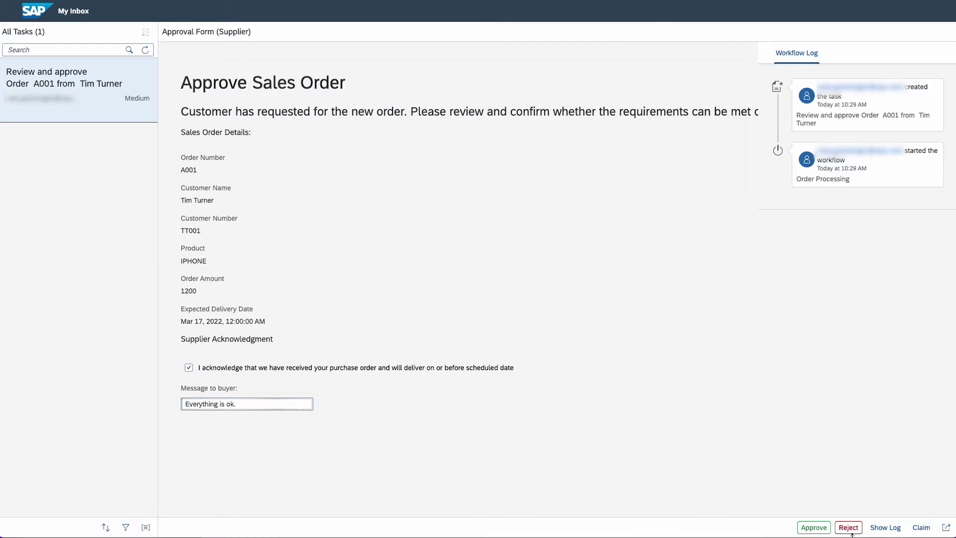
Approve the sales order, then submit the new confirmation task with 'Thank you for the quick confirmation.'
click(821, 532)
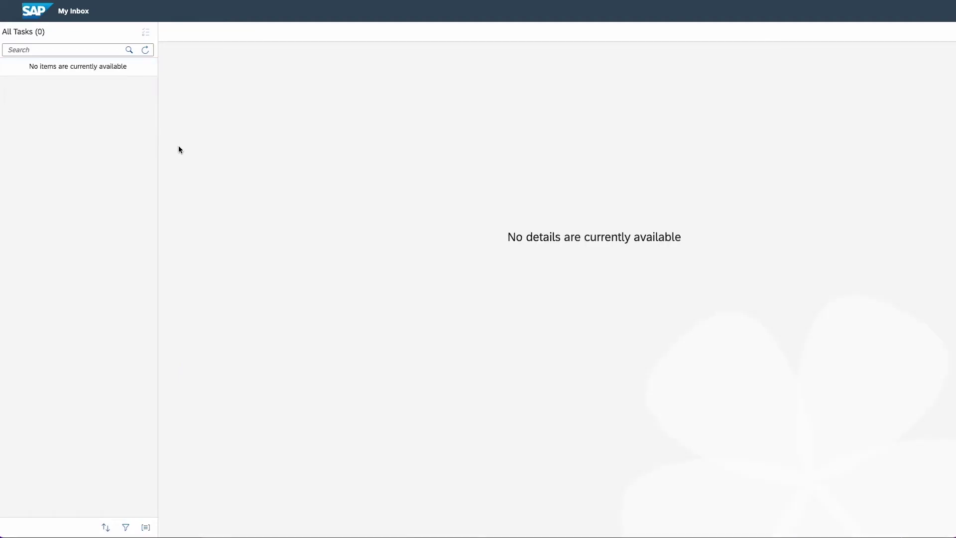
click(144, 50)
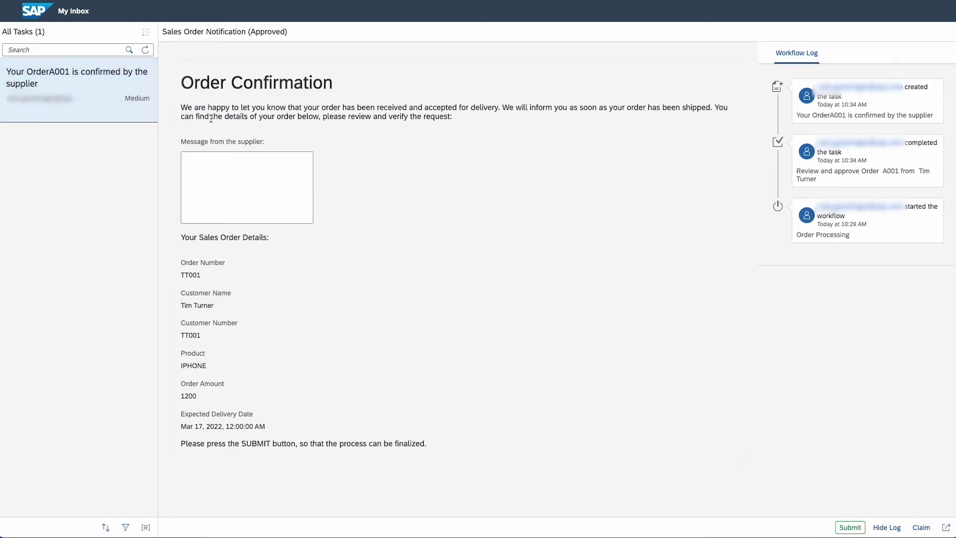
click(205, 163)
text(Thank)
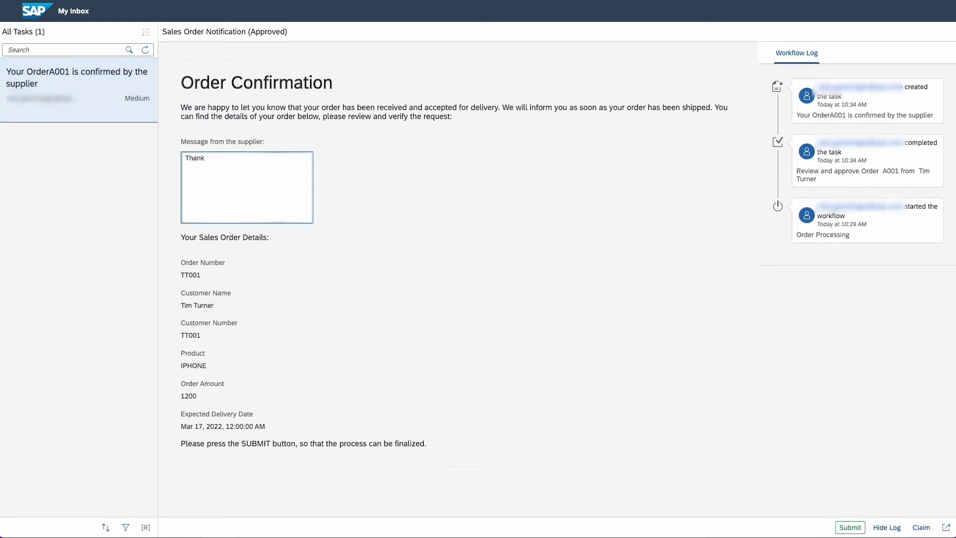
text( you for the quick confirmation.)
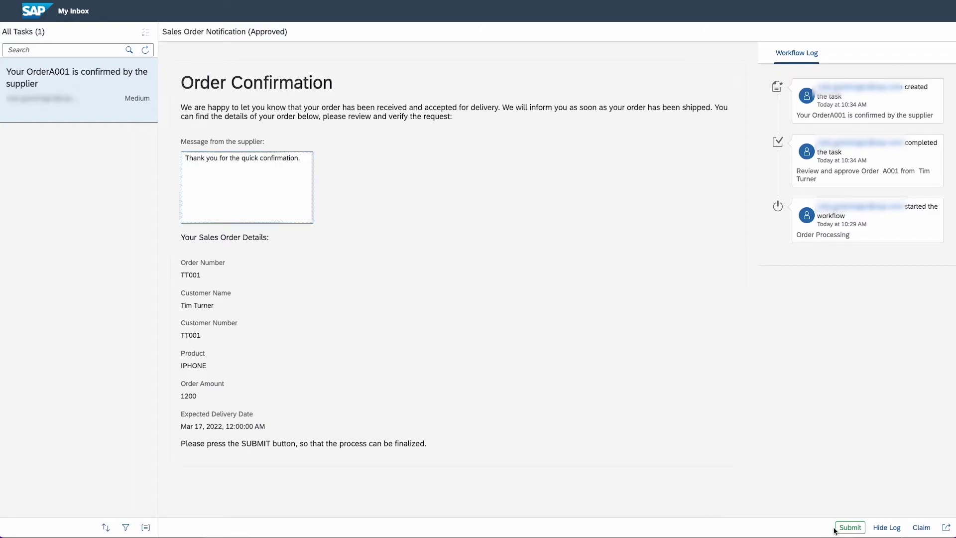
click(850, 530)
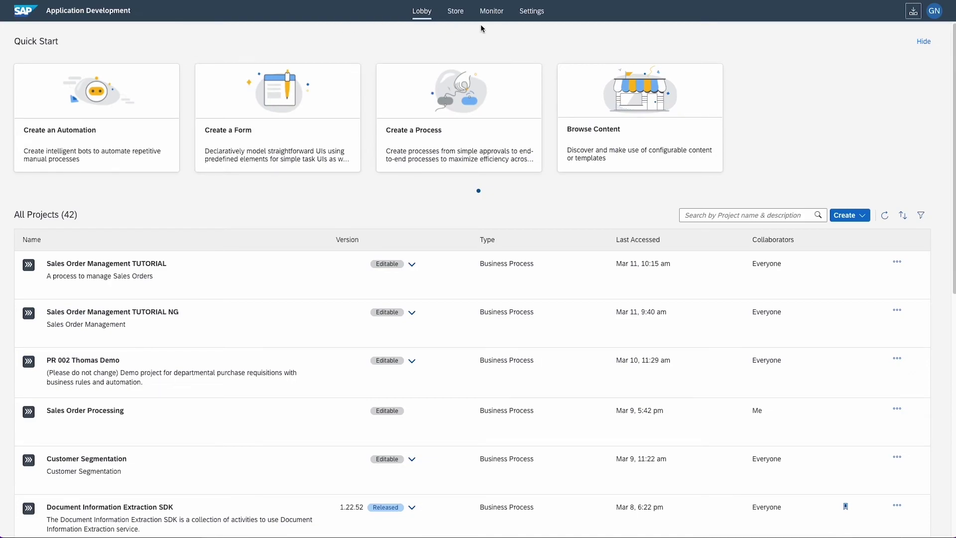
In Monitor's Process and Workflow Instances, view the Order Processing instance's errors, context and execution log
click(491, 12)
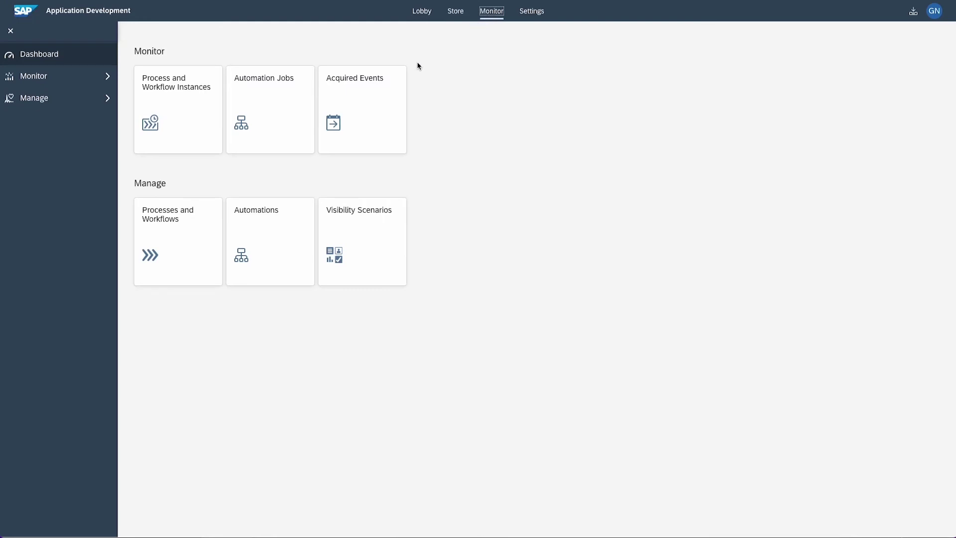
click(180, 101)
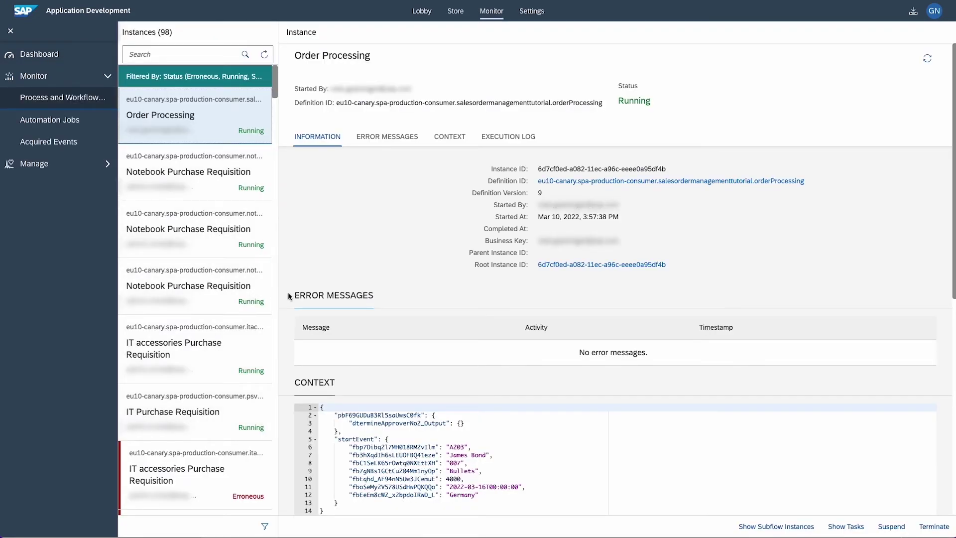
click(379, 143)
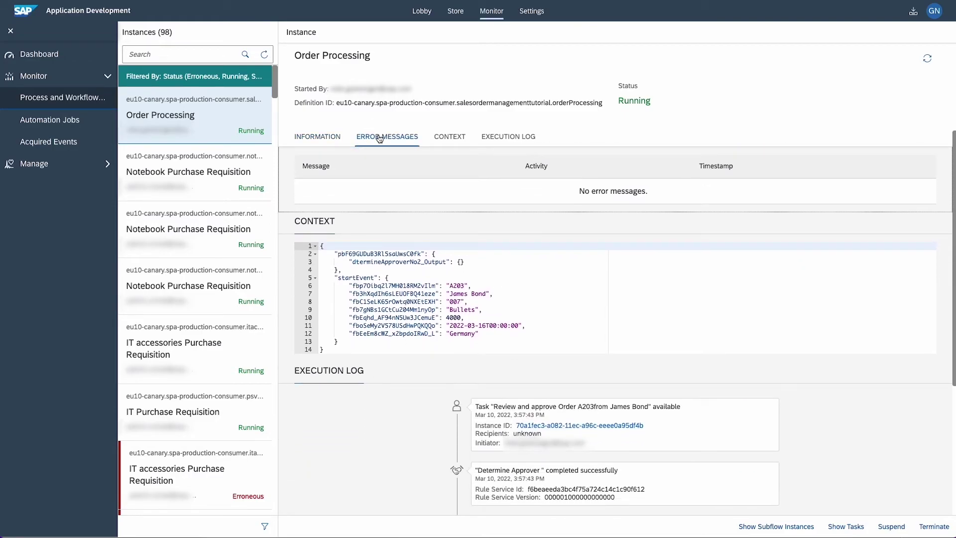
click(450, 140)
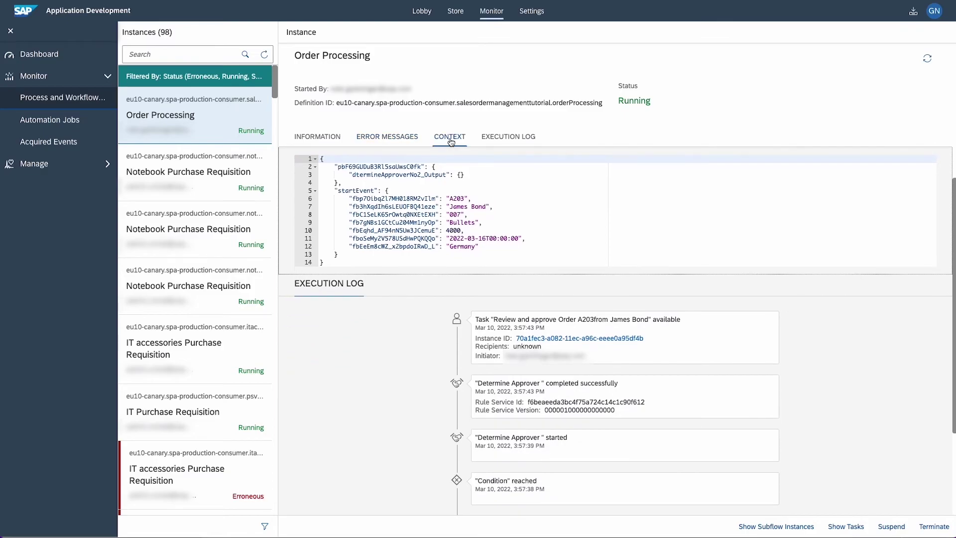
click(501, 141)
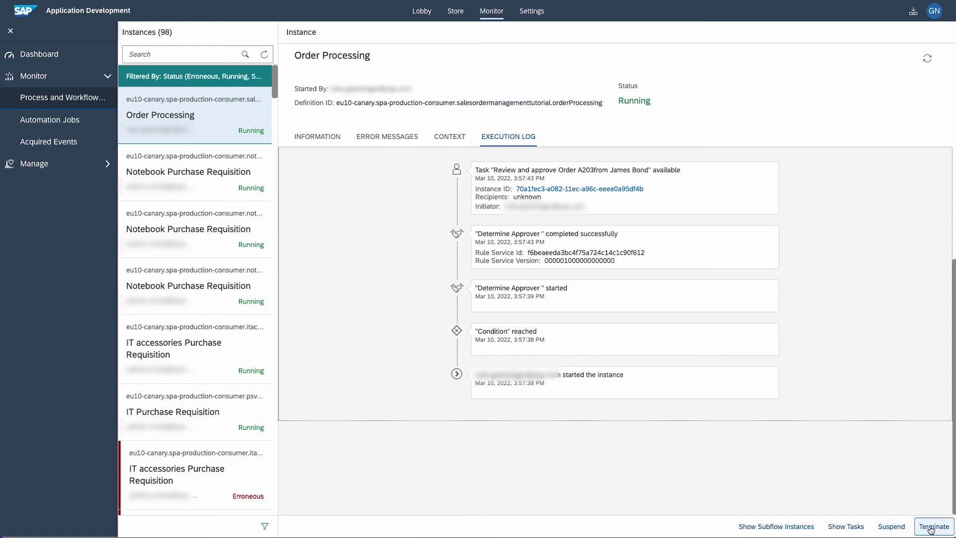
Go back to the Application Development Lobby listing all 42 projects
click(415, 14)
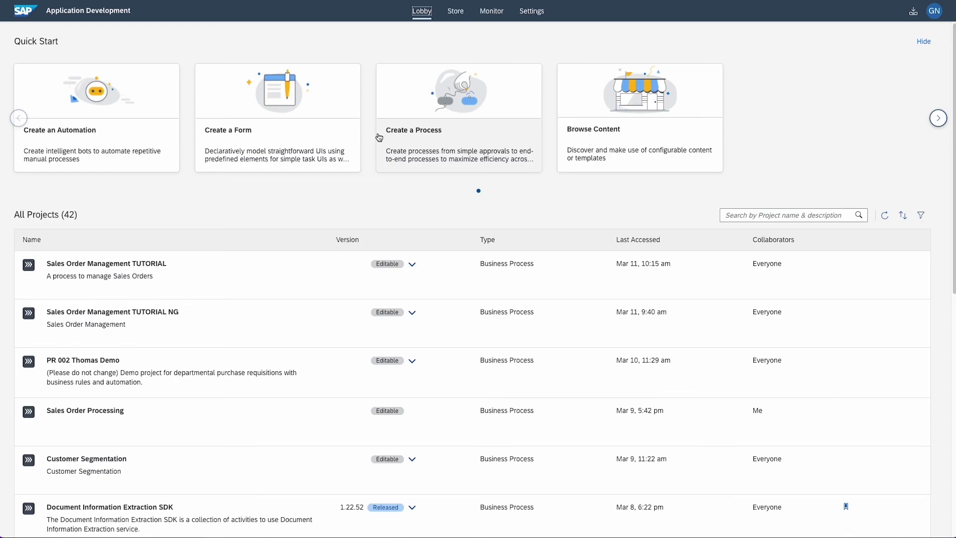